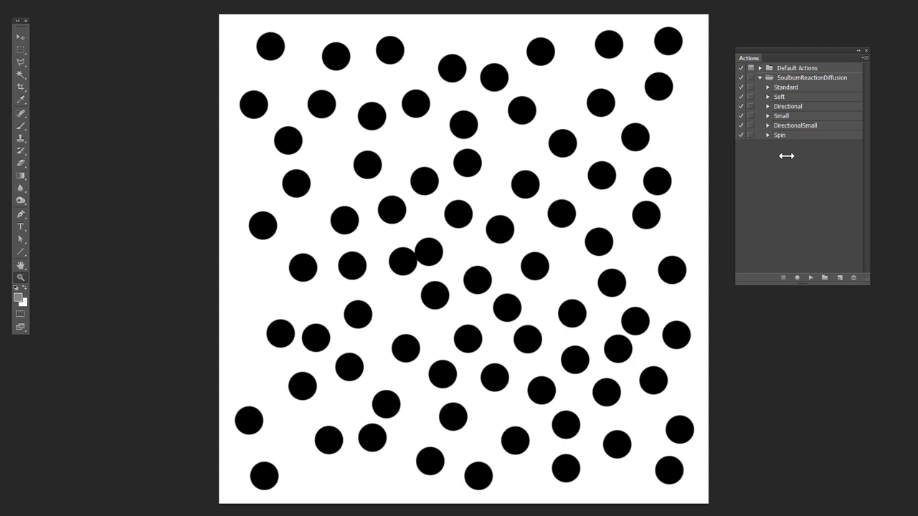
Expand Standard to check High Pass 6 px, Threshold 127 and Gaussian Blur 9 px, then select it.
click(767, 88)
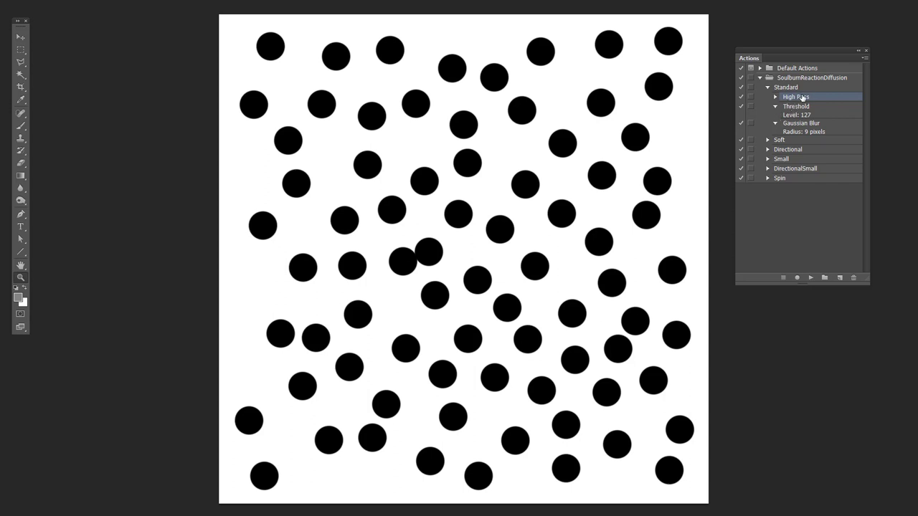
click(776, 124)
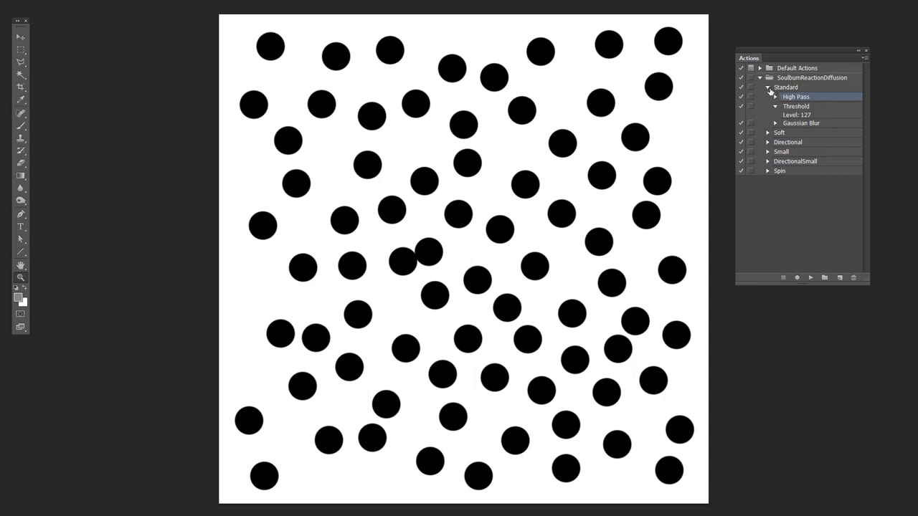
click(767, 87)
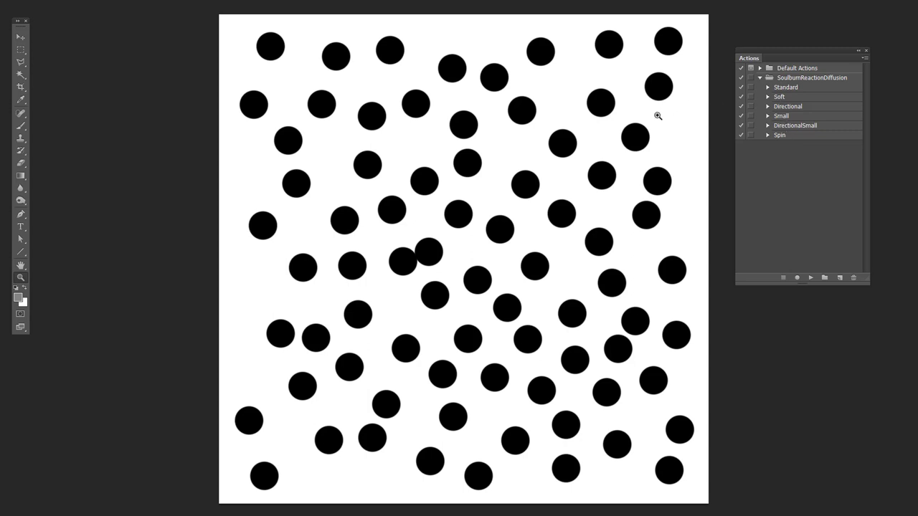
click(767, 88)
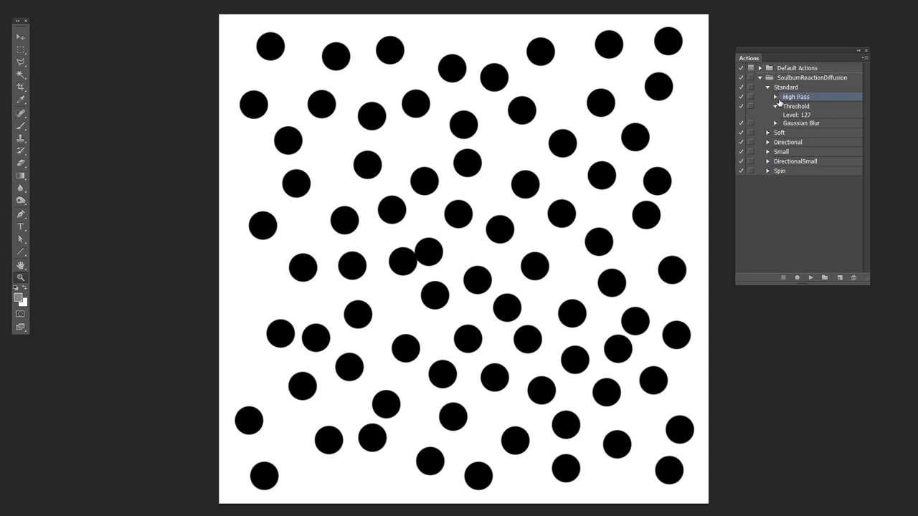
click(775, 97)
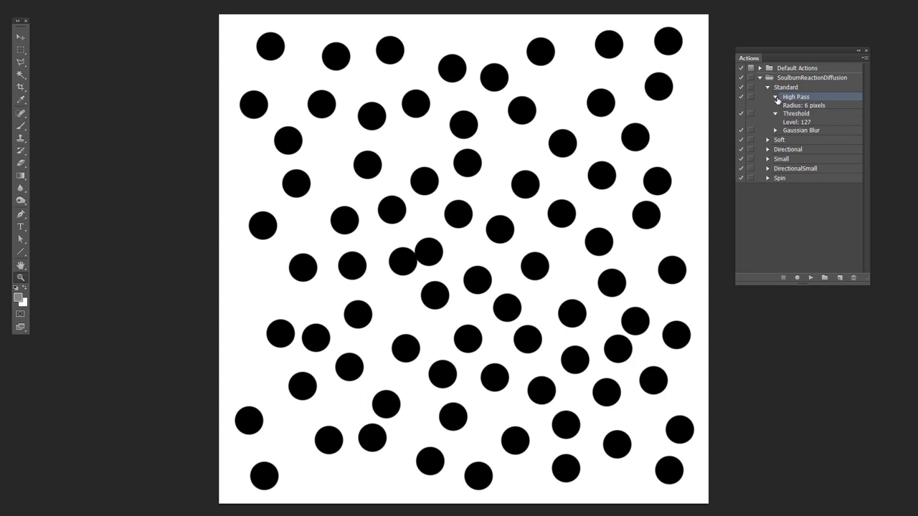
click(775, 97)
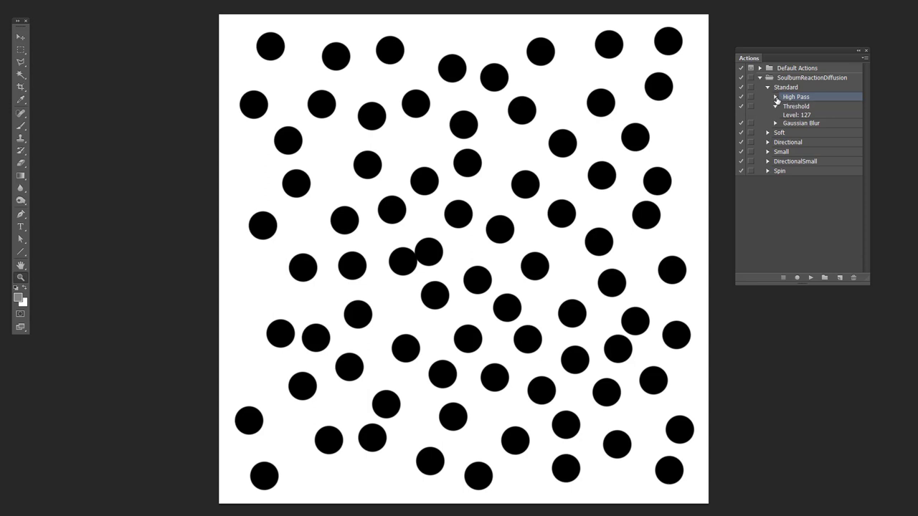
click(776, 107)
click(775, 107)
click(774, 124)
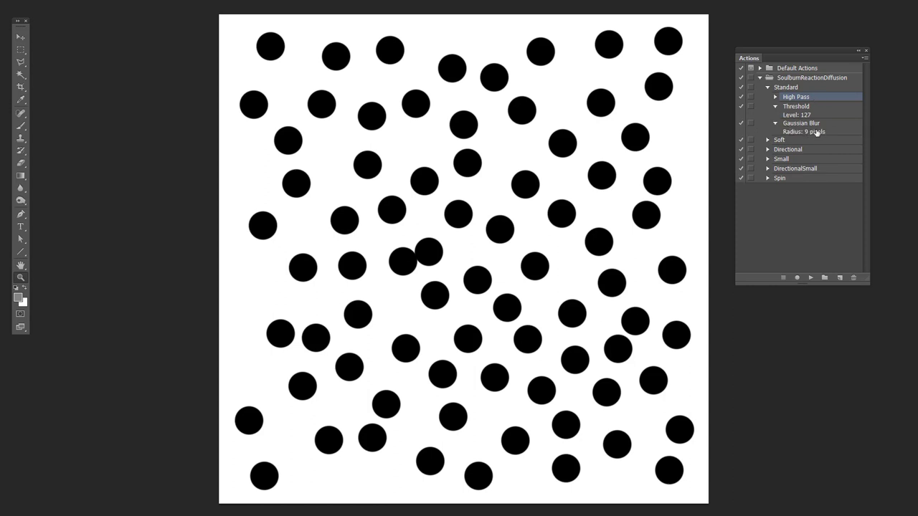
click(774, 124)
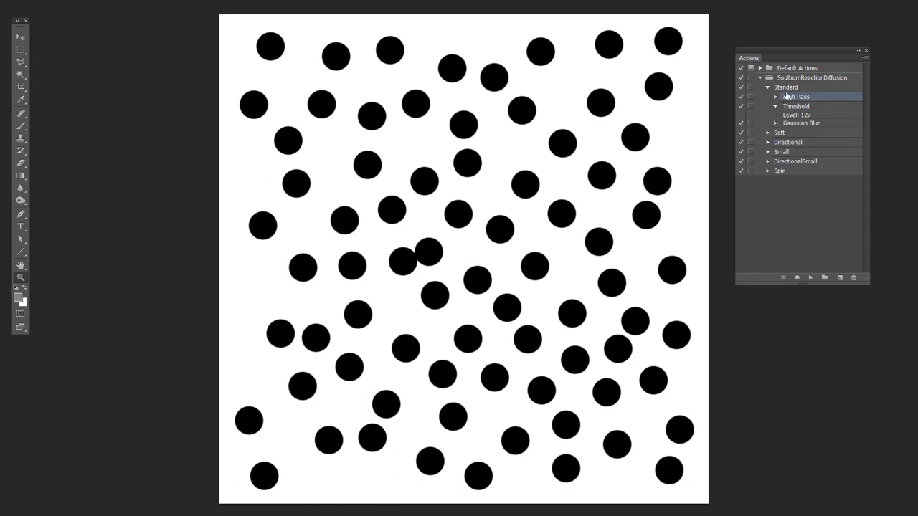
click(787, 87)
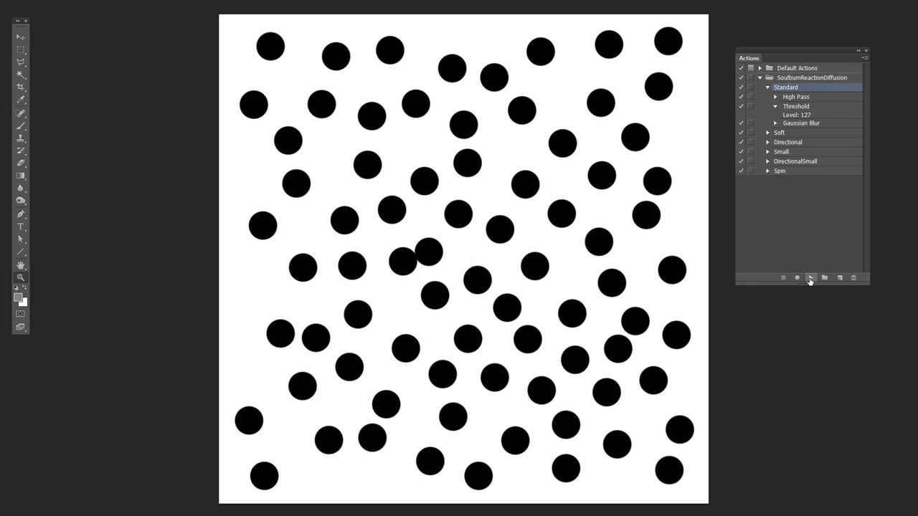
Run the Standard action ten times so the dots grow into blurred interlocking rings.
click(810, 278)
click(810, 278)
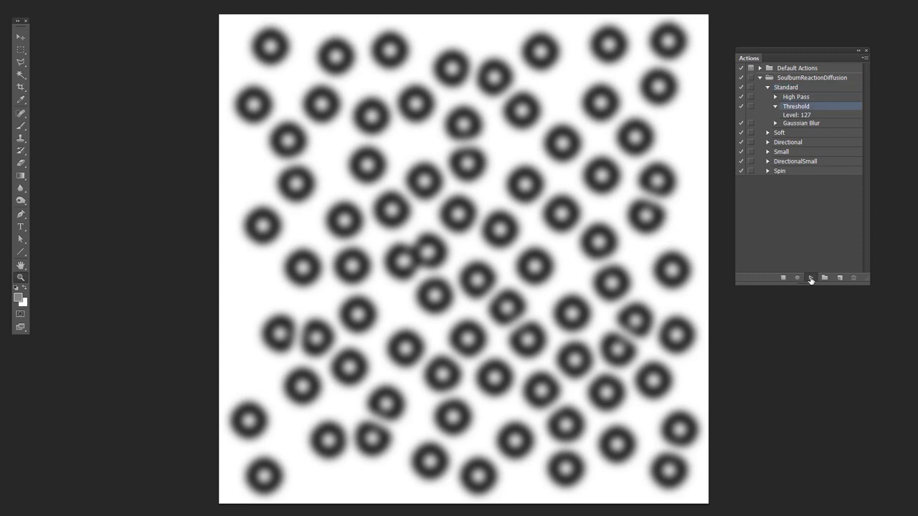
click(810, 278)
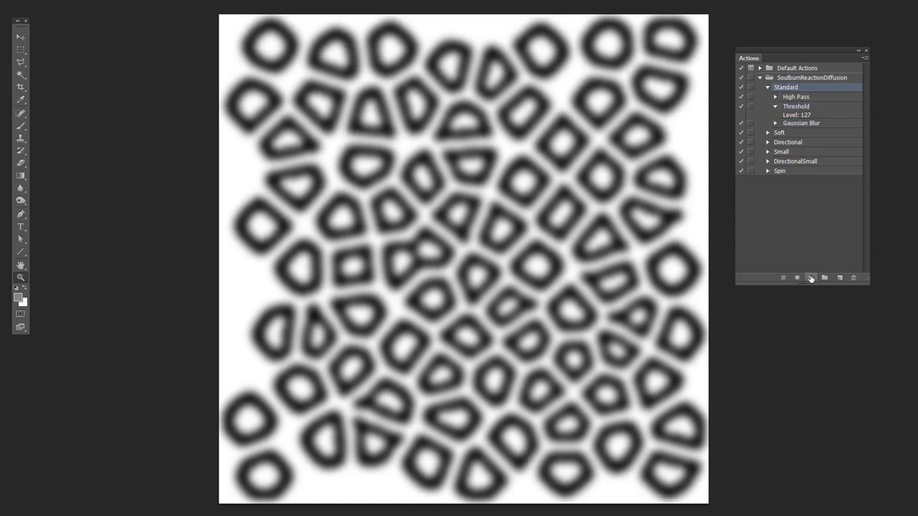
click(810, 278)
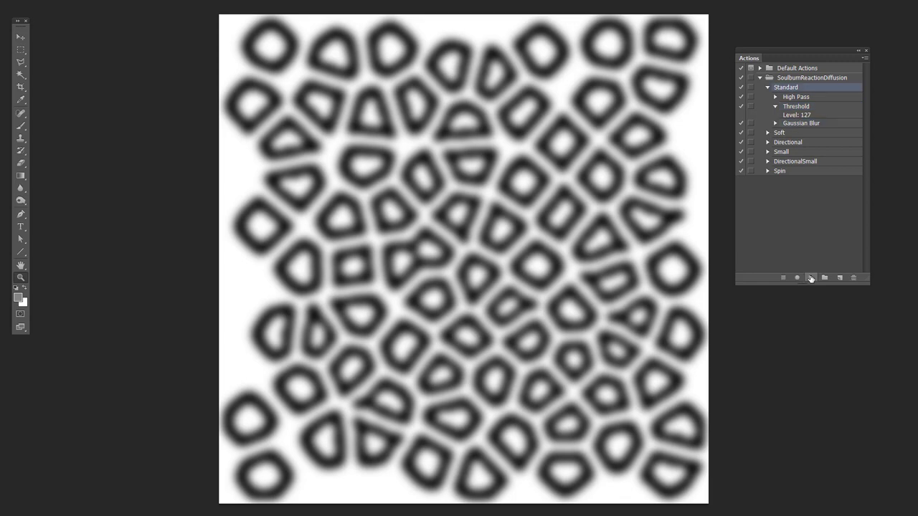
click(810, 279)
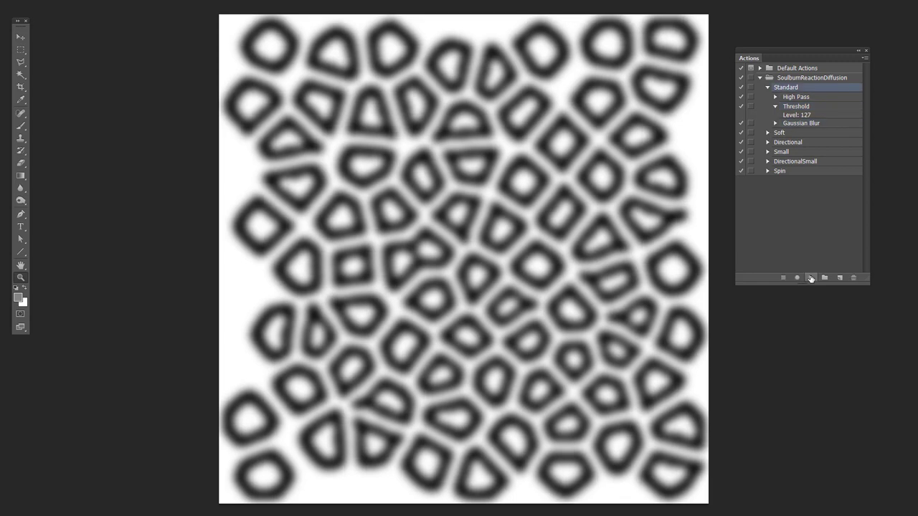
click(810, 278)
click(811, 278)
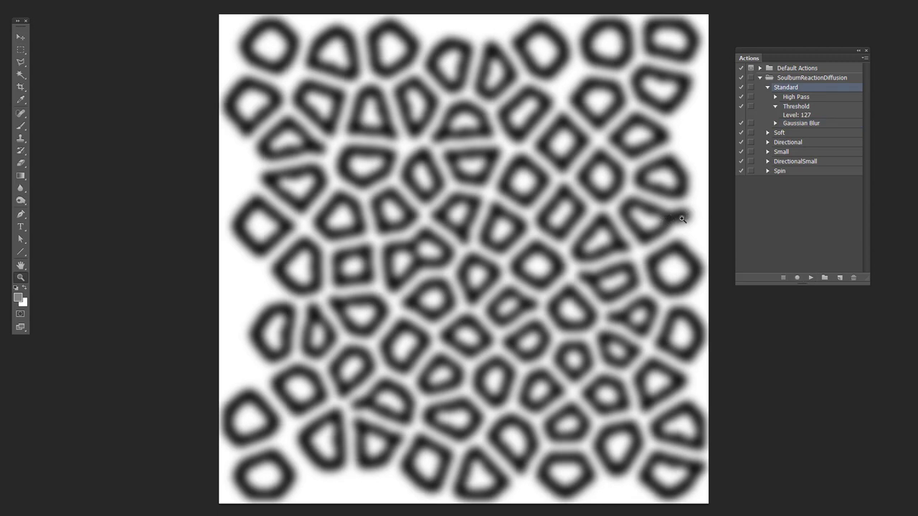
click(810, 278)
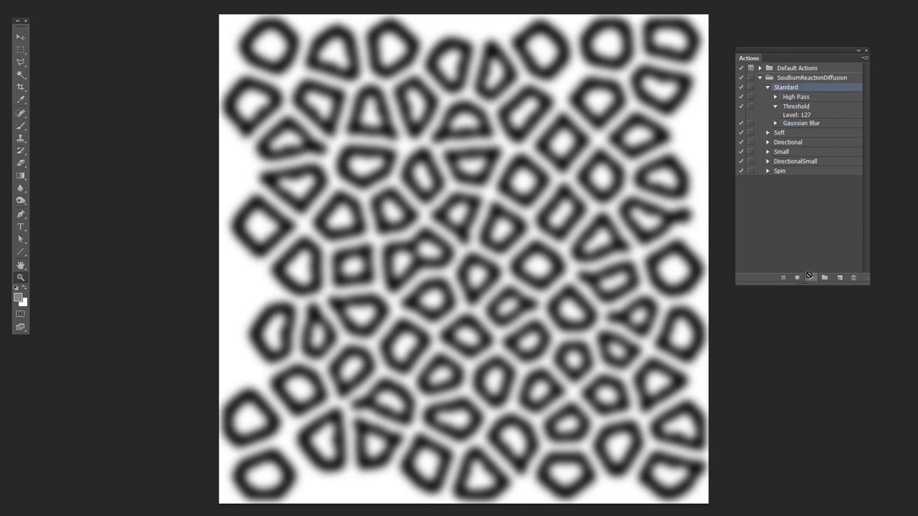
click(809, 277)
click(809, 278)
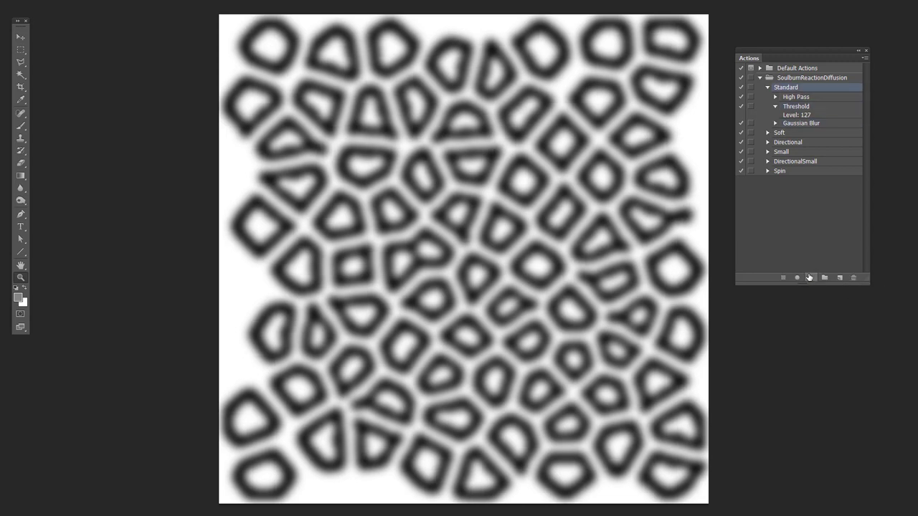
Run the Standard action three more times on the ring pattern.
click(809, 277)
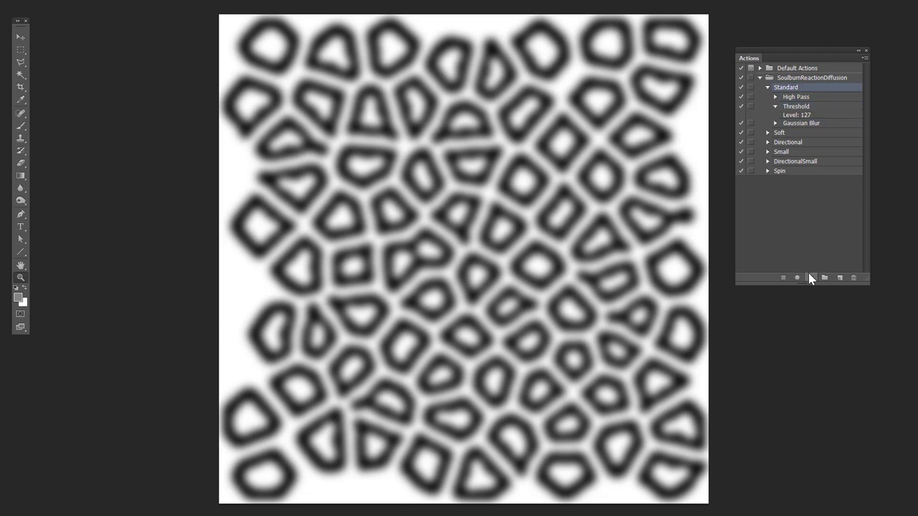
click(809, 277)
click(808, 278)
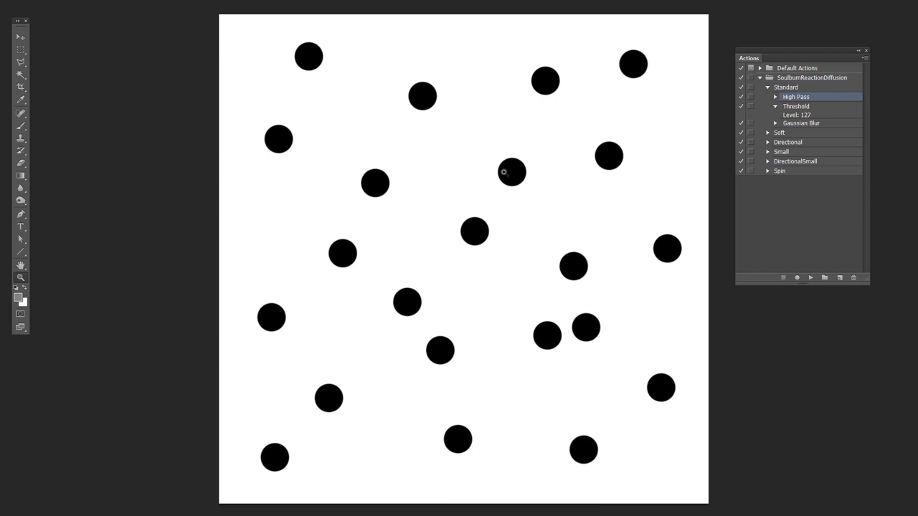
Collapse the Standard action's step list and select the Standard action.
click(766, 88)
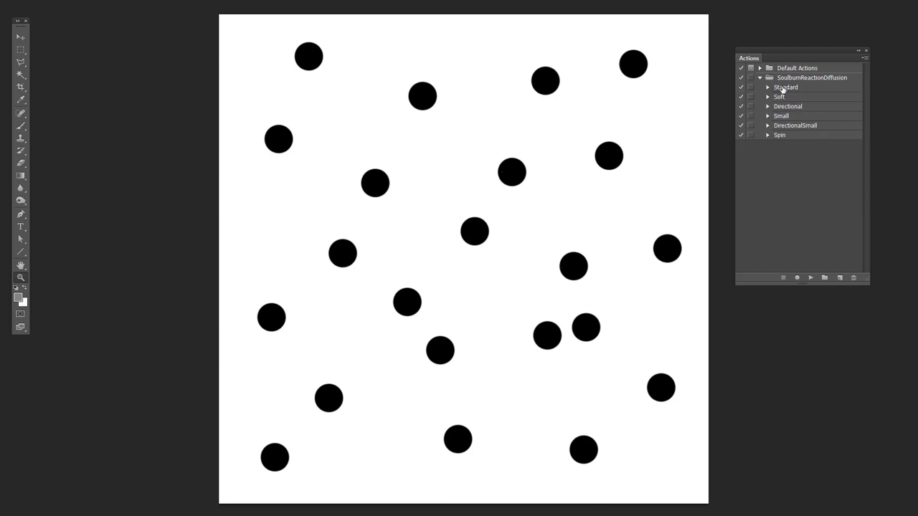
click(782, 88)
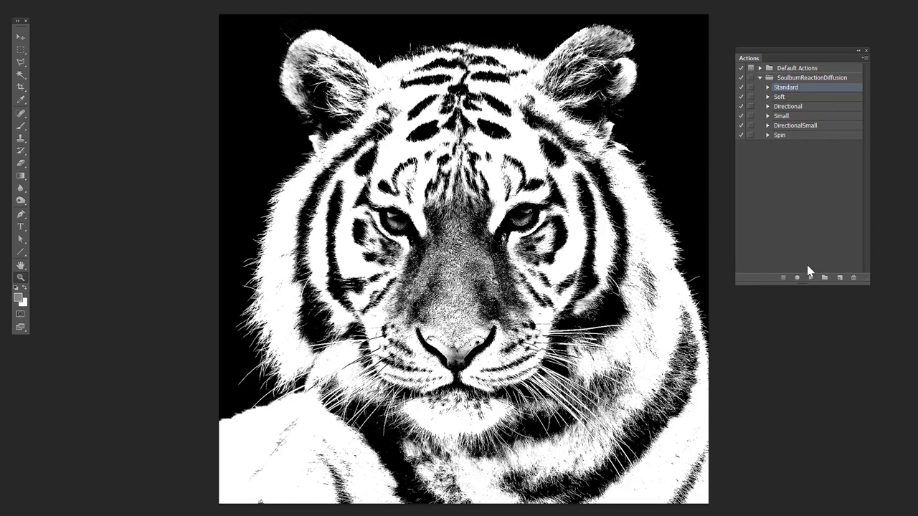
Run the Standard action once on the tiger photo.
click(810, 278)
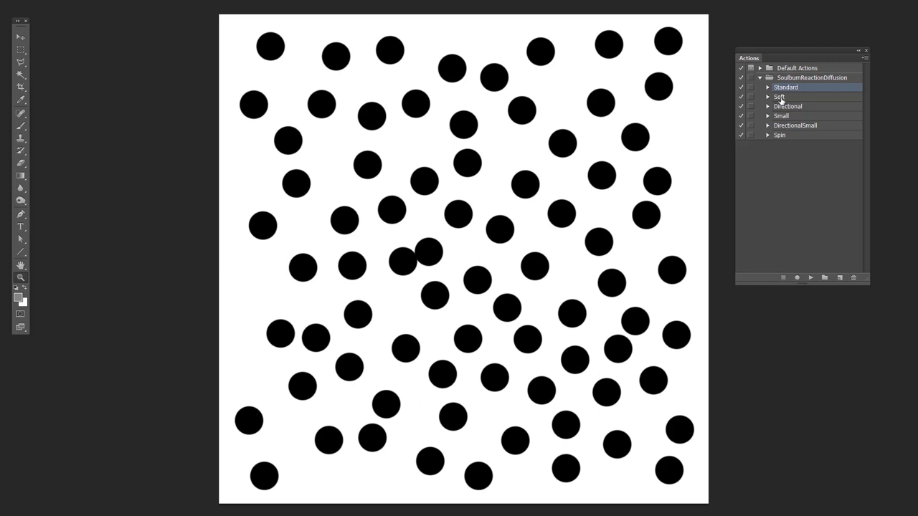
Select and expand Soft, compare it with Standard's Gaussian Blur radius, then collapse Standard.
click(780, 100)
click(768, 97)
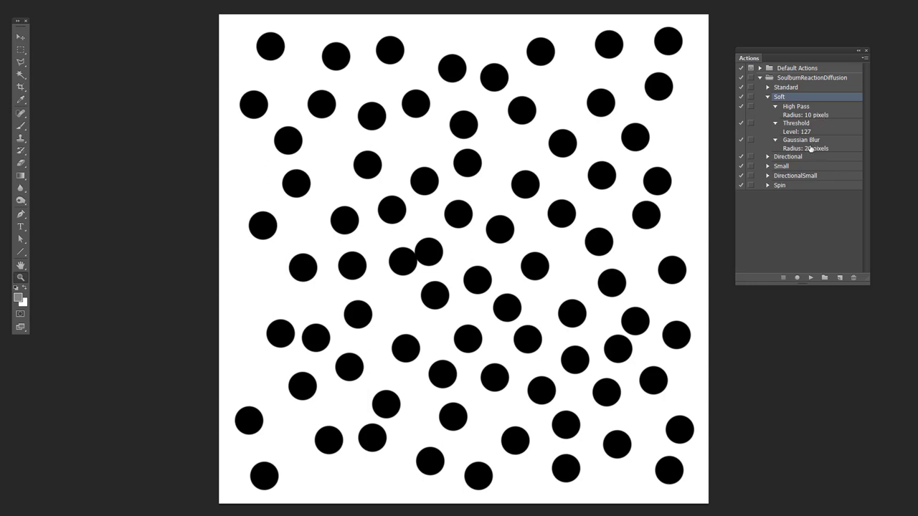
click(768, 88)
click(775, 123)
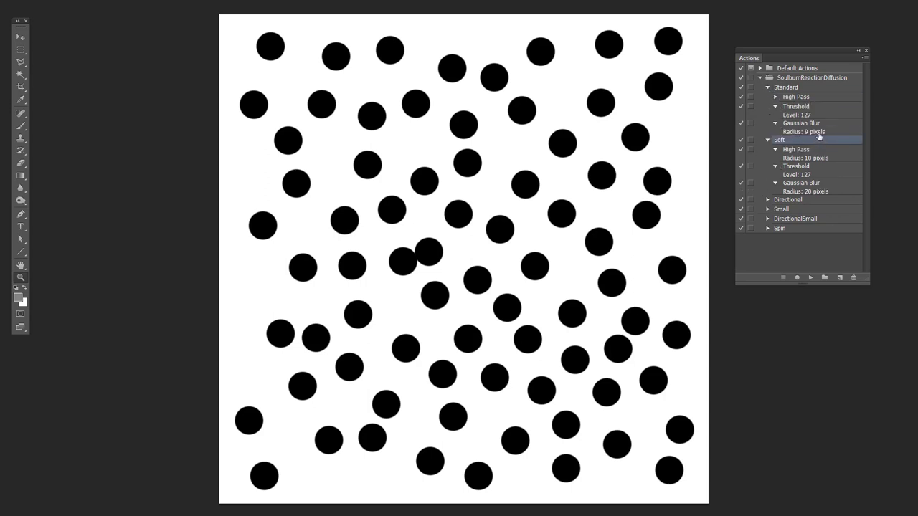
click(767, 88)
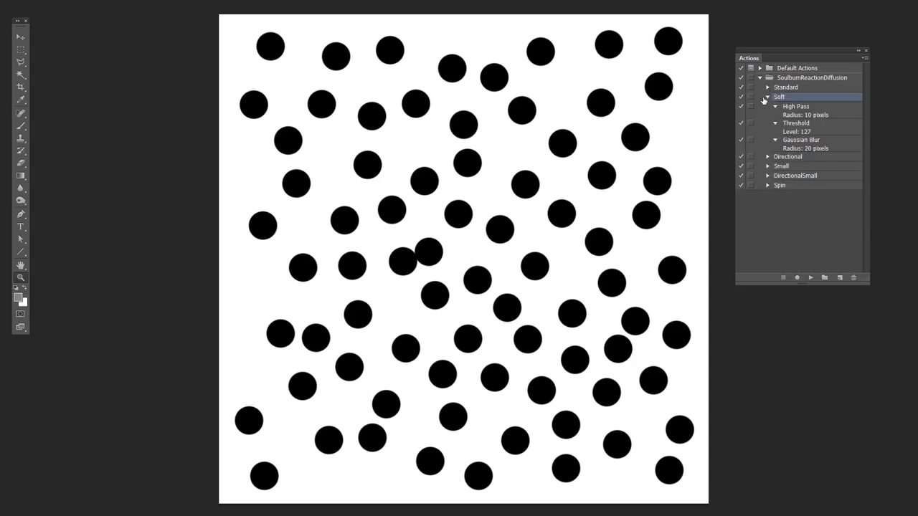
Collapse the Soft action's step list.
click(766, 97)
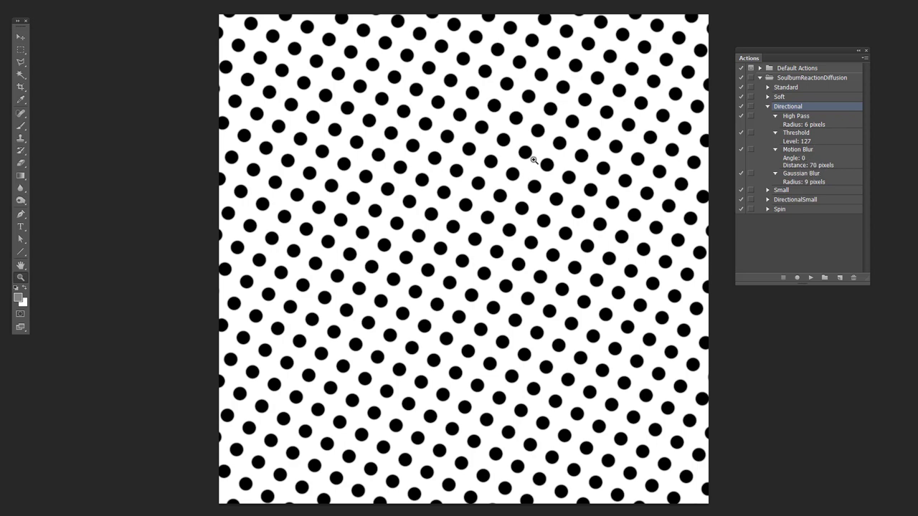
Collapse the Directional action's step list.
click(767, 106)
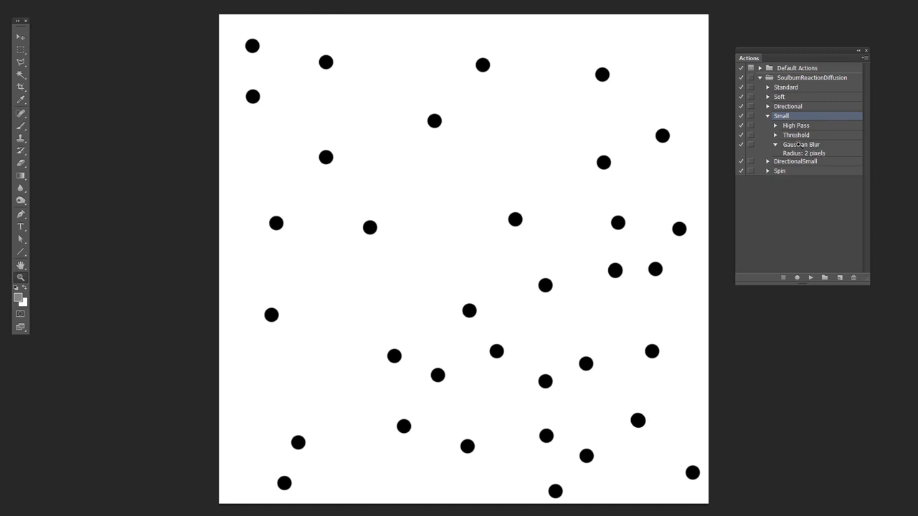
Collapse the Small action's step list.
click(767, 117)
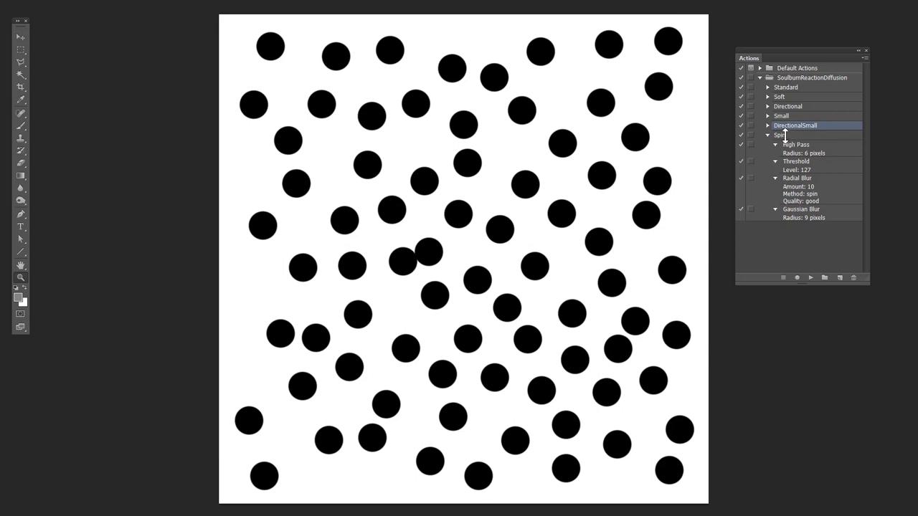
Select the Spin action, collapse its steps and run it on the dot image.
click(779, 137)
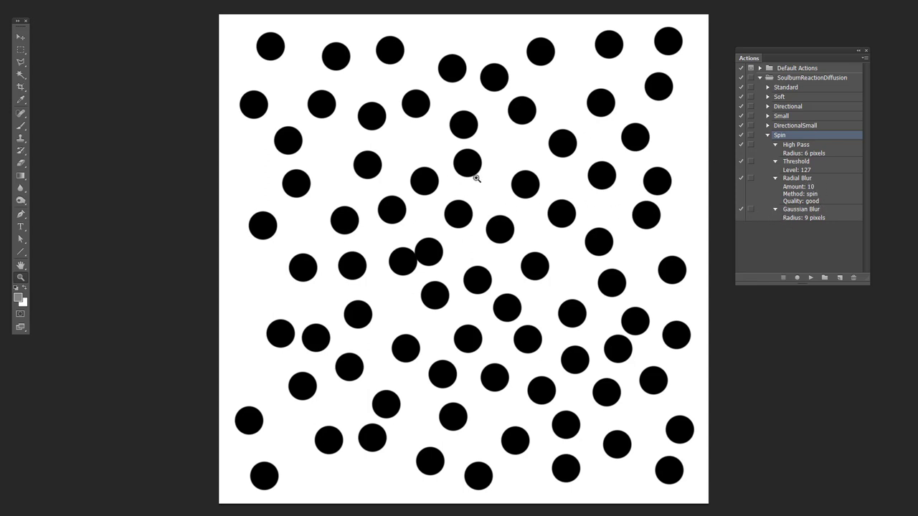
click(768, 135)
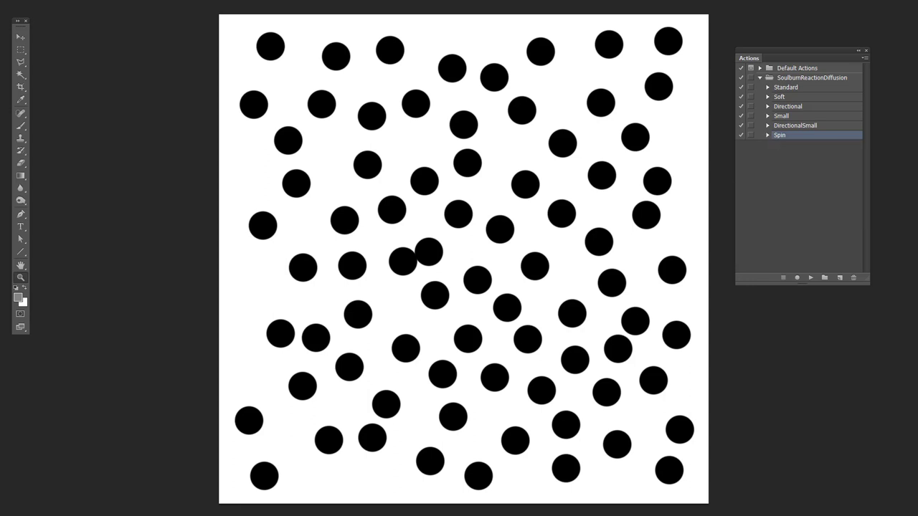
click(811, 277)
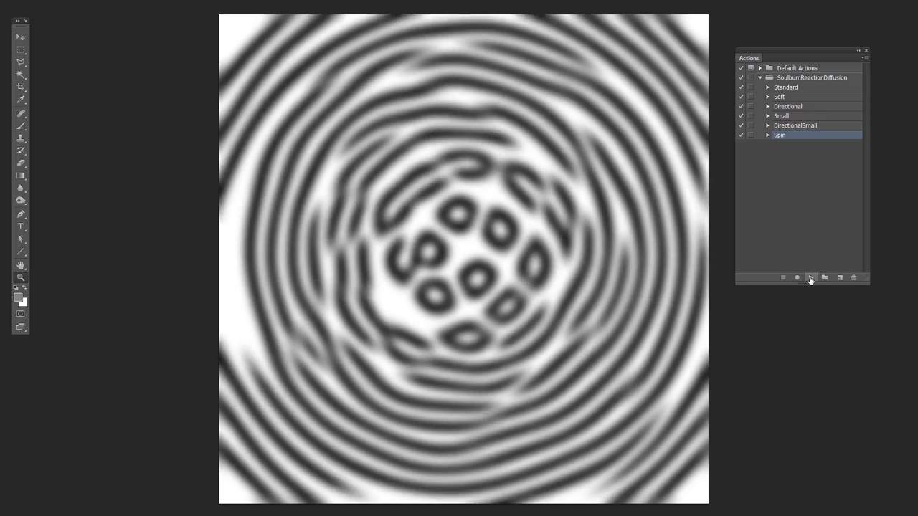
Run the Spin action twice more to sharpen the swirl into concentric bands around the blobs.
click(811, 278)
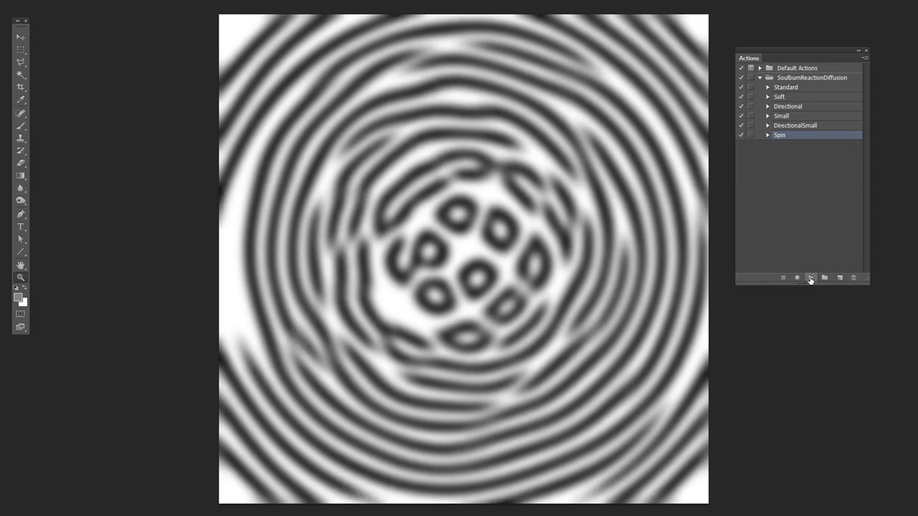
click(811, 278)
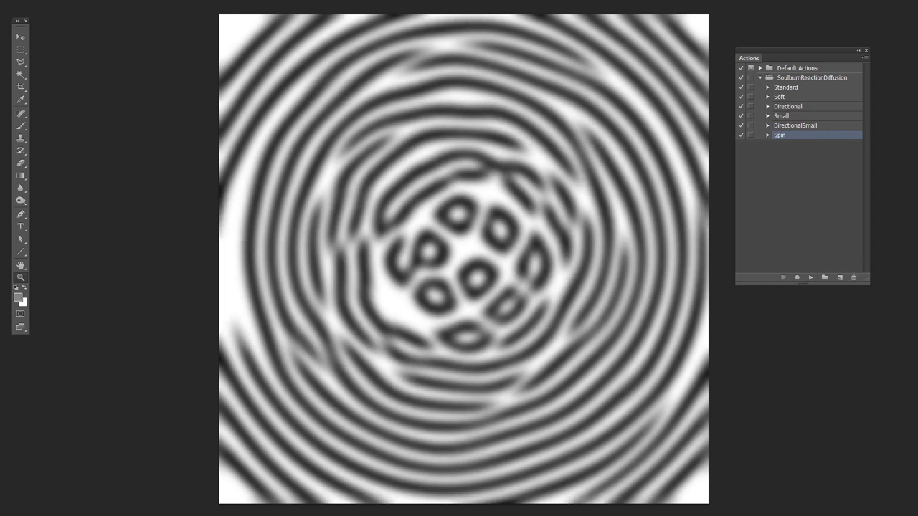